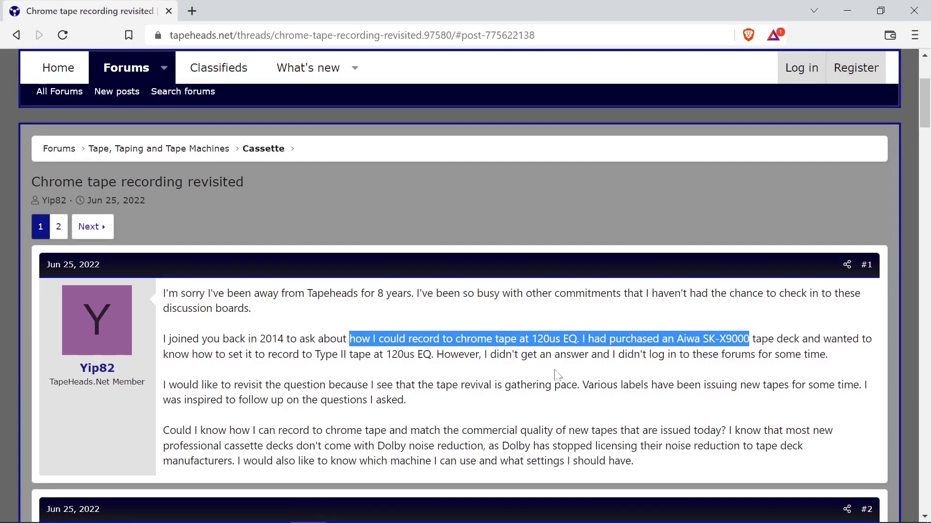
Step: Bring the DDi Codec window up over the Tapeheads.net chrome-tape thread in Brave
{"action": "left_click", "coordinate": [191, 515]}
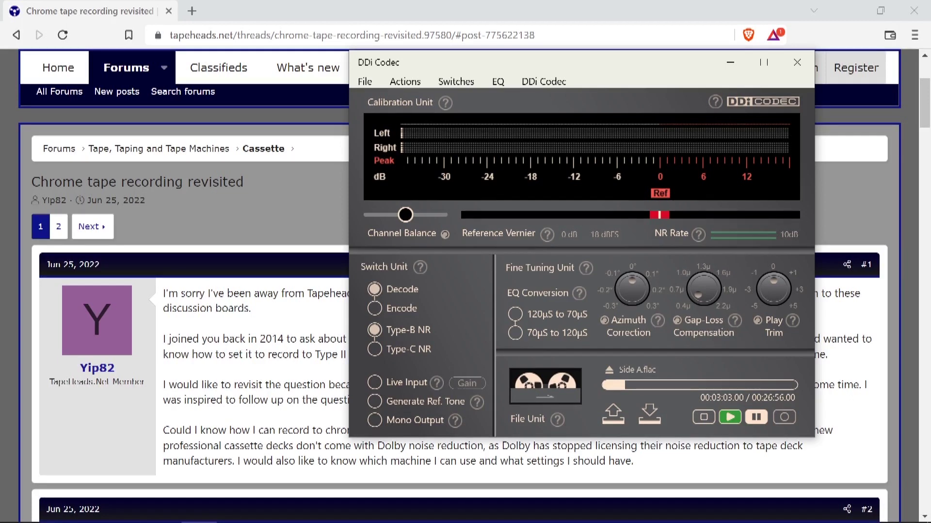
Step: Switch to File Explorer showing the Kansas album folder 'The Presence of Absence'
{"action": "mouse_move", "coordinate": [235, 521]}
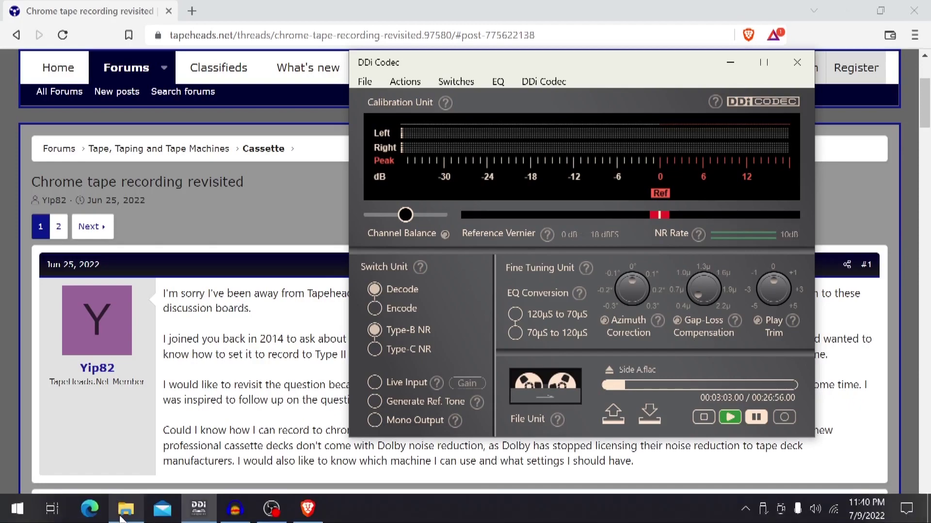
{"action": "left_click", "coordinate": [125, 510]}
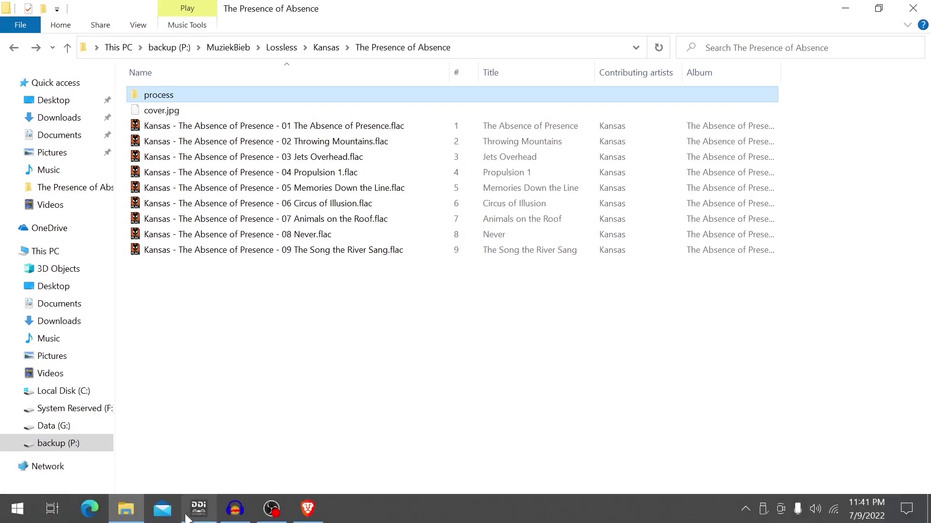
{"action": "left_click", "coordinate": [233, 515]}
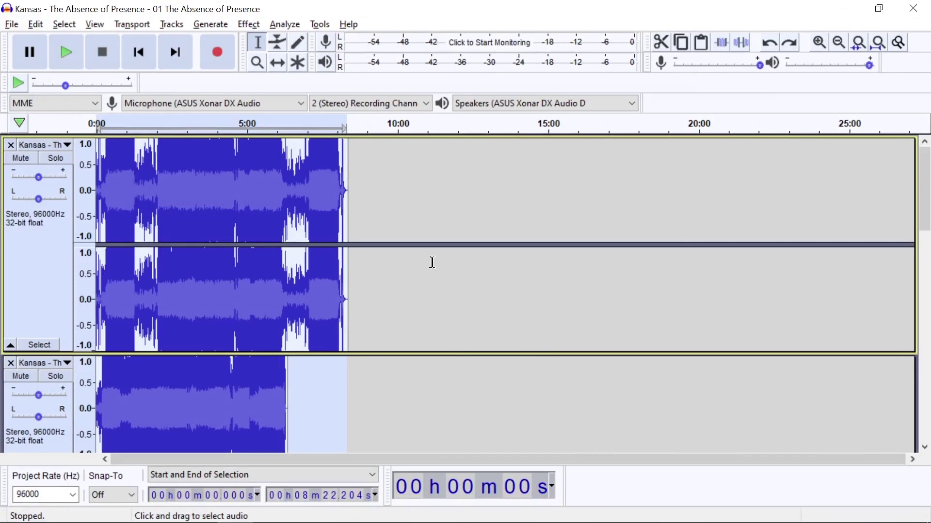
{"action": "scroll", "coordinate": [178, 183], "scroll_direction": "down", "scroll_amount": 9}
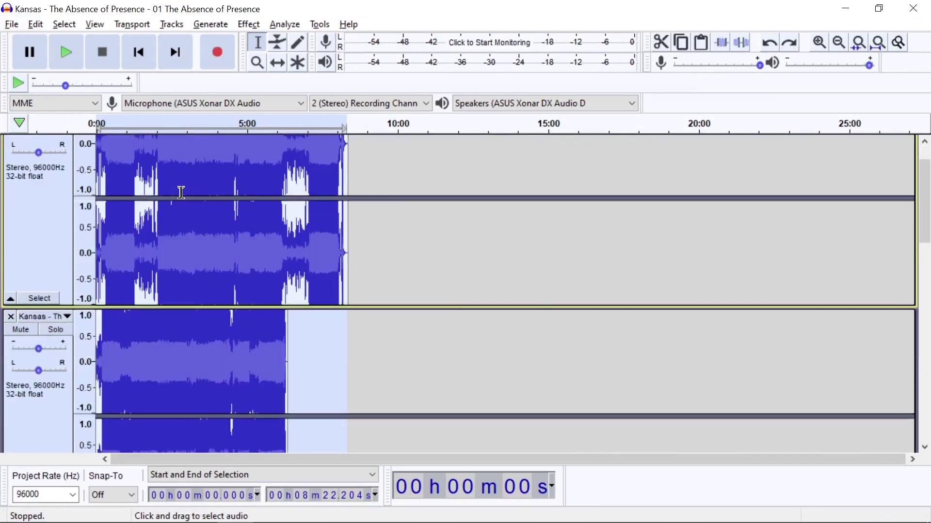
{"action": "scroll", "coordinate": [181, 192], "scroll_direction": "down", "scroll_amount": 4}
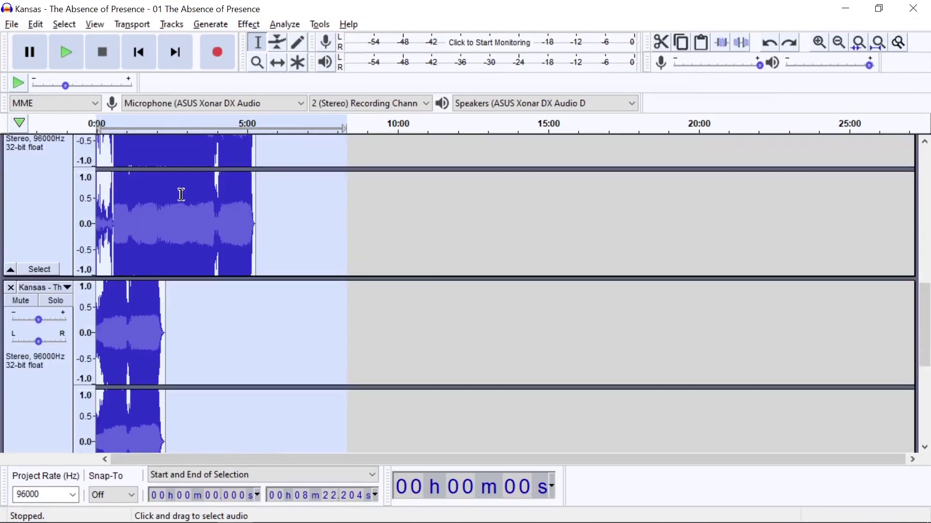
{"action": "scroll", "coordinate": [207, 252], "scroll_direction": "up", "scroll_amount": 3}
{"action": "scroll", "coordinate": [207, 253], "scroll_direction": "down", "scroll_amount": 8}
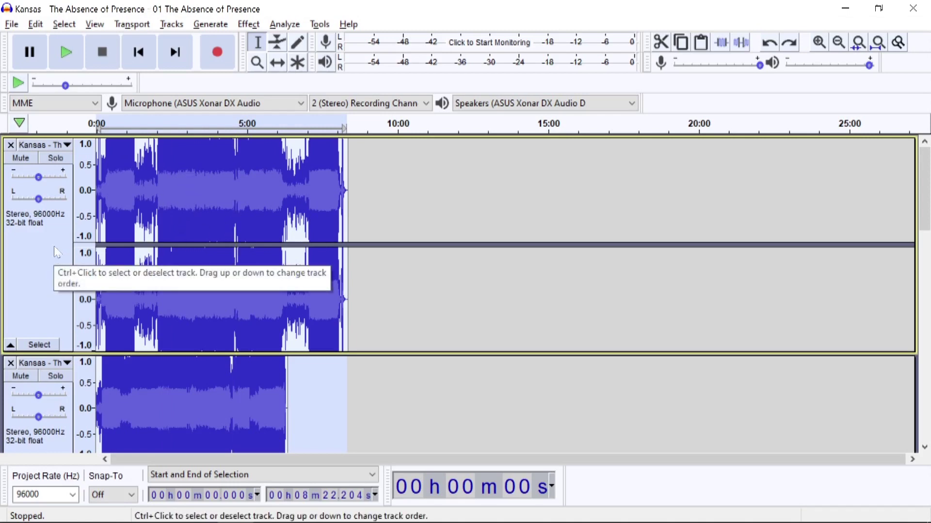
Step: Clear the audio selection and align the album tracks end to end
{"action": "left_click", "coordinate": [57, 30]}
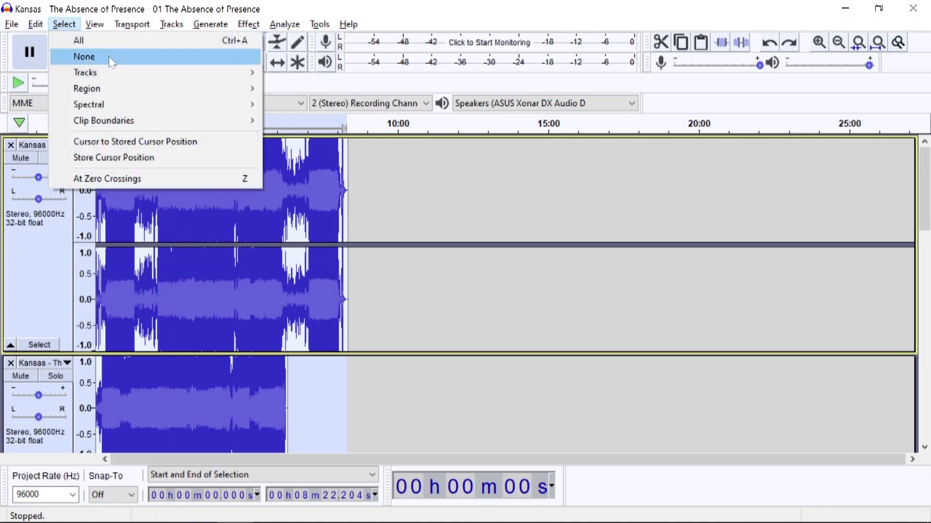
{"action": "left_click", "coordinate": [111, 42]}
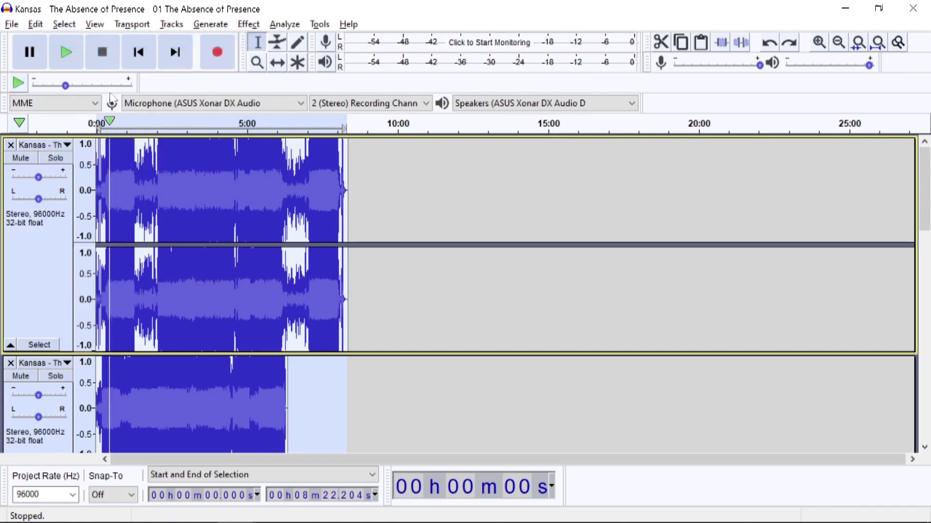
{"action": "left_click", "coordinate": [171, 24]}
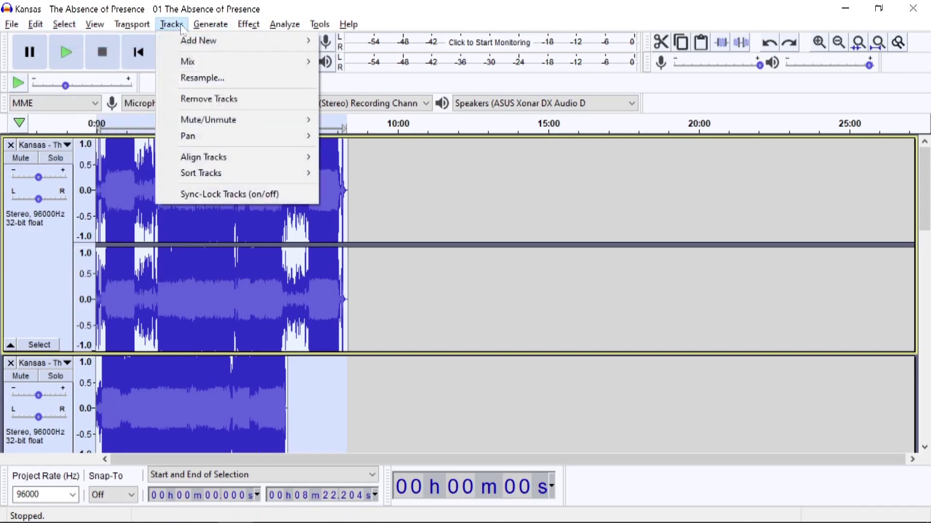
{"action": "mouse_move", "coordinate": [224, 157]}
{"action": "left_click", "coordinate": [384, 157]}
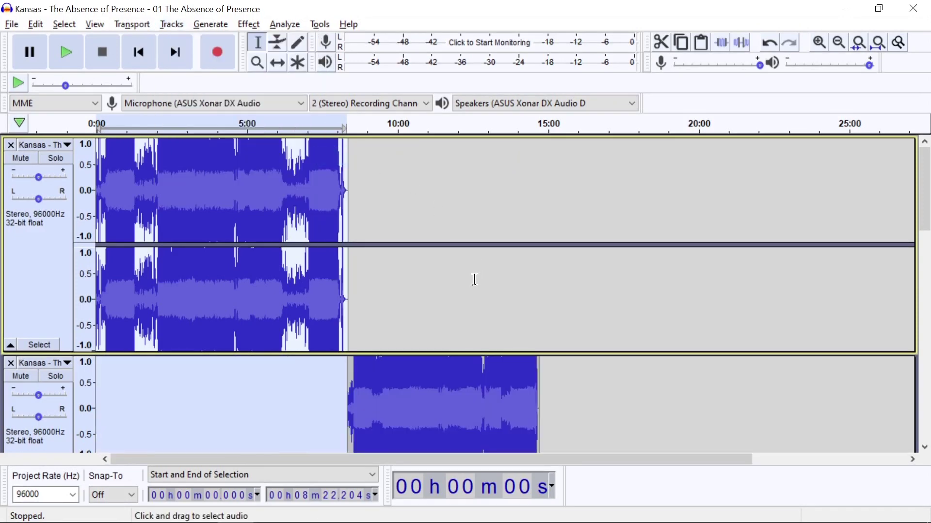
{"action": "scroll", "coordinate": [476, 276], "scroll_direction": "down", "scroll_amount": 5}
{"action": "scroll", "coordinate": [472, 284], "scroll_direction": "up", "scroll_amount": 5}
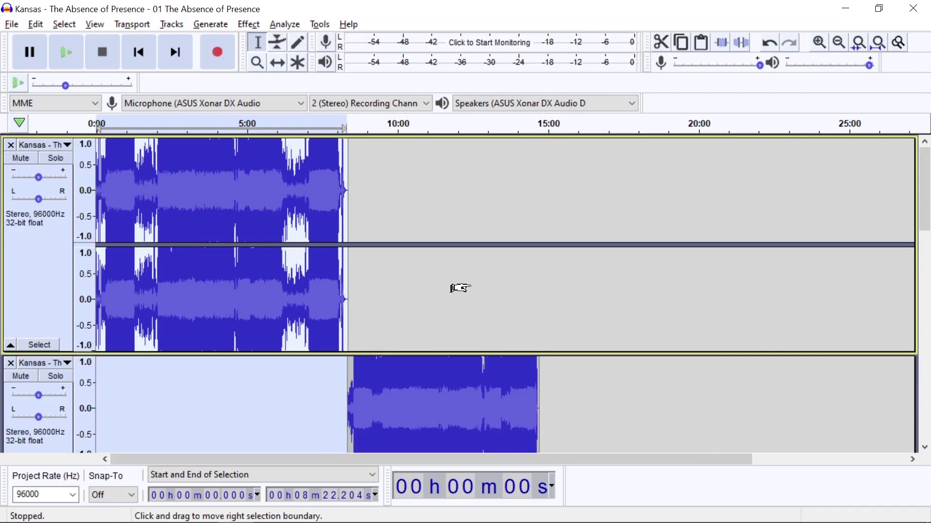
Step: Select all 26:56 of the aligned album audio
{"action": "left_click", "coordinate": [64, 25]}
{"action": "left_click", "coordinate": [63, 41]}
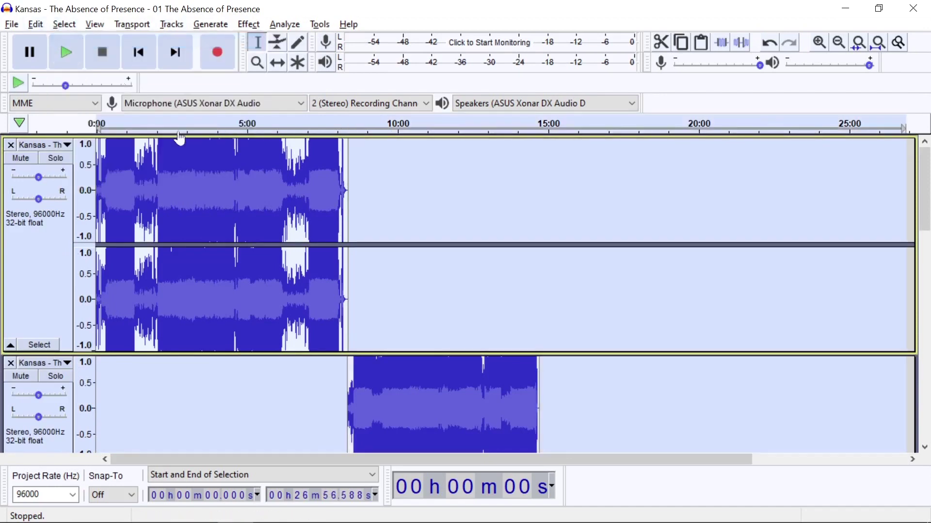
{"action": "scroll", "coordinate": [219, 252], "scroll_direction": "down", "scroll_amount": 2}
{"action": "scroll", "coordinate": [216, 233], "scroll_direction": "down", "scroll_amount": 2}
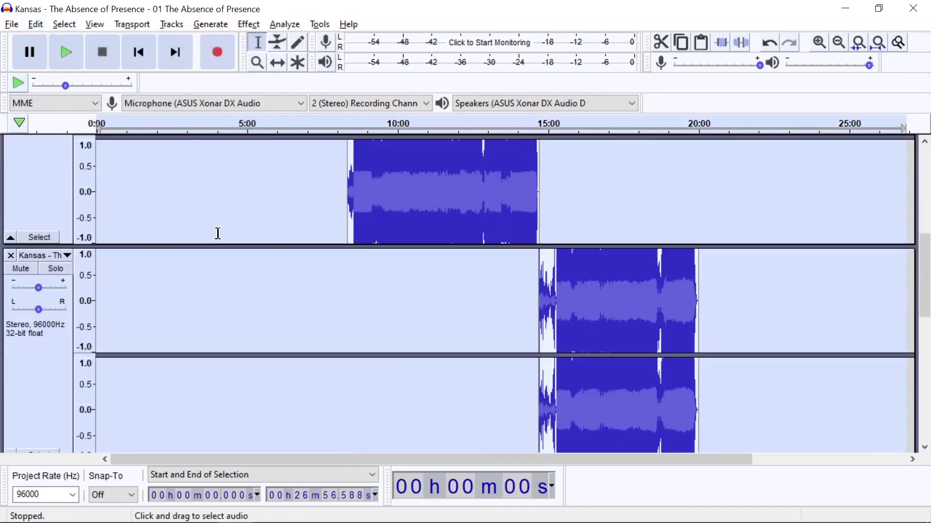
{"action": "scroll", "coordinate": [217, 233], "scroll_direction": "up", "scroll_amount": 4}
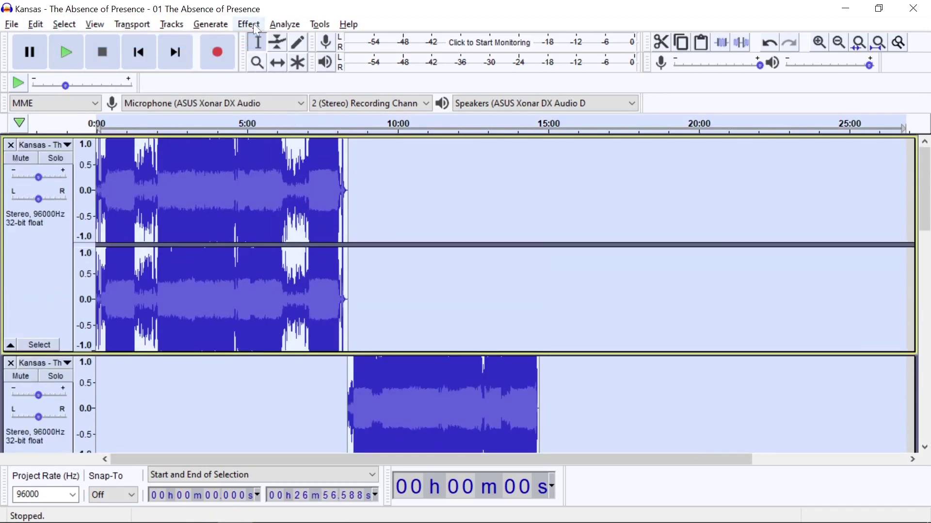
Step: Amplify all the selected album audio by -12 dB
{"action": "left_click", "coordinate": [257, 26]}
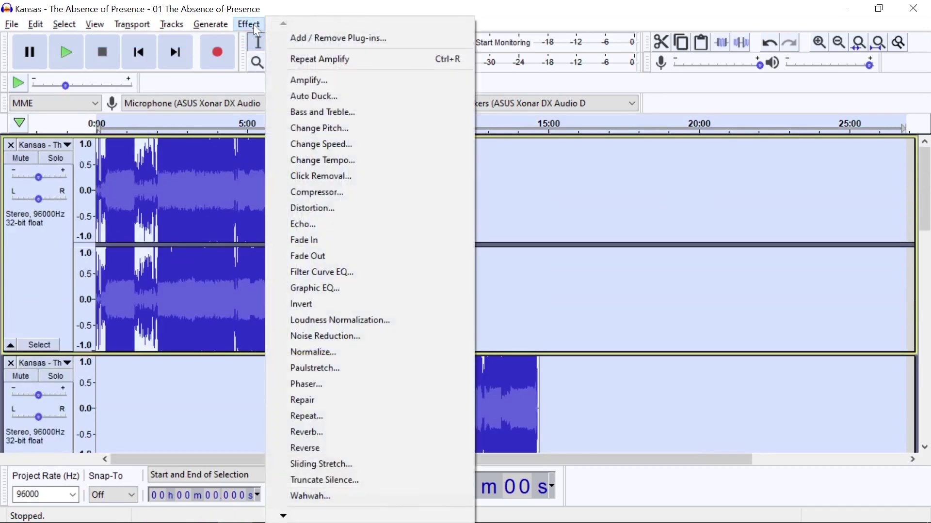
{"action": "left_click", "coordinate": [298, 82]}
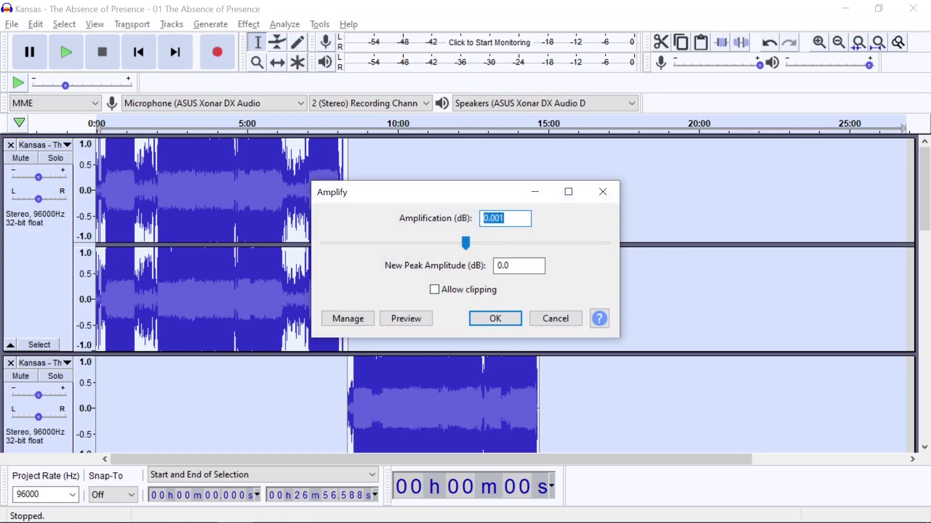
{"action": "type", "text": "-1"}
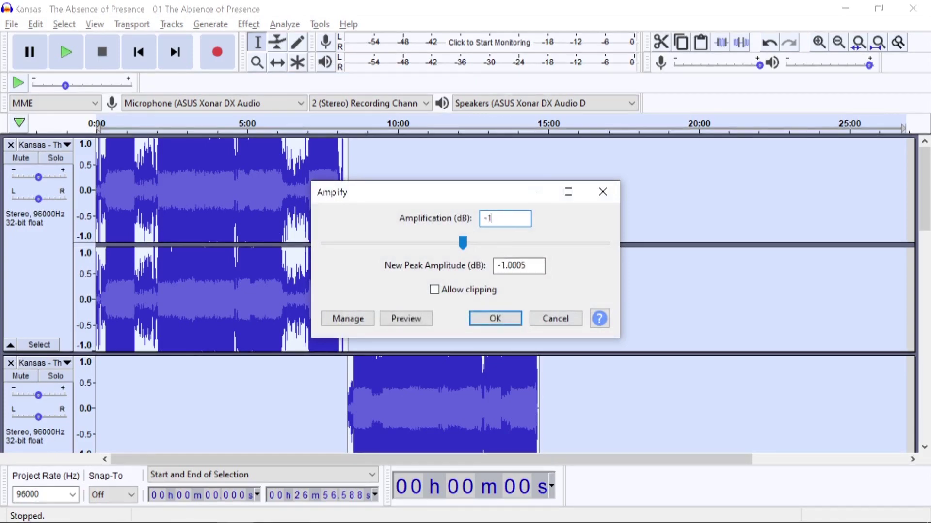
{"action": "type", "text": "2"}
{"action": "left_click", "coordinate": [503, 322]}
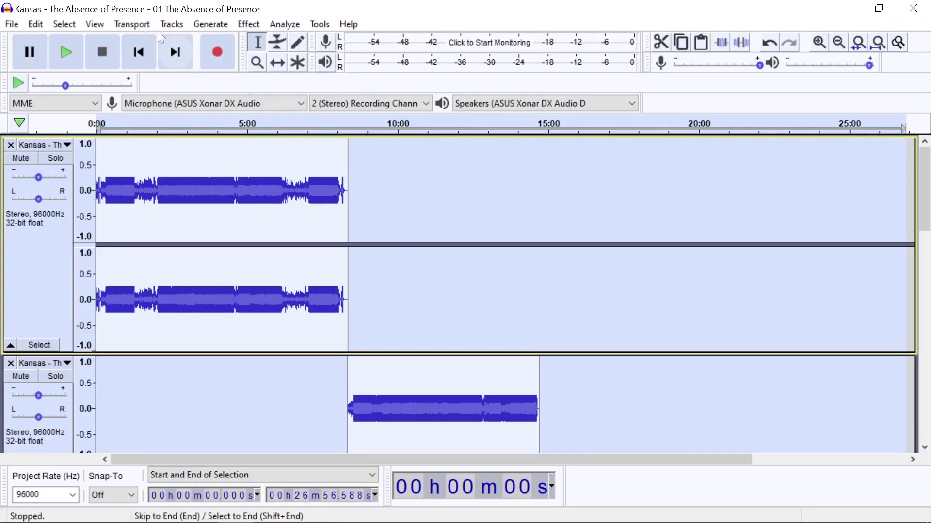
Step: Export the selected audio as Side A.flac, replacing the old file, with the album's metadata tags
{"action": "left_click", "coordinate": [12, 24]}
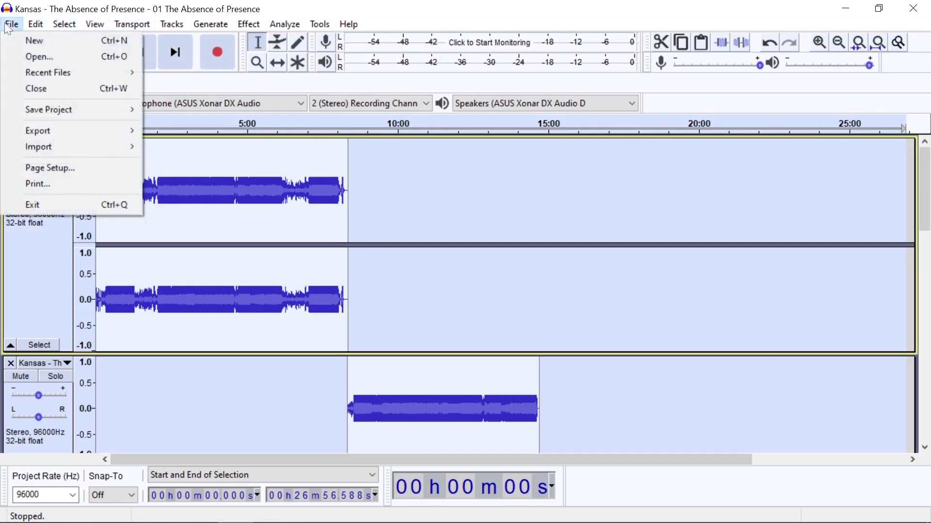
{"action": "mouse_move", "coordinate": [68, 131]}
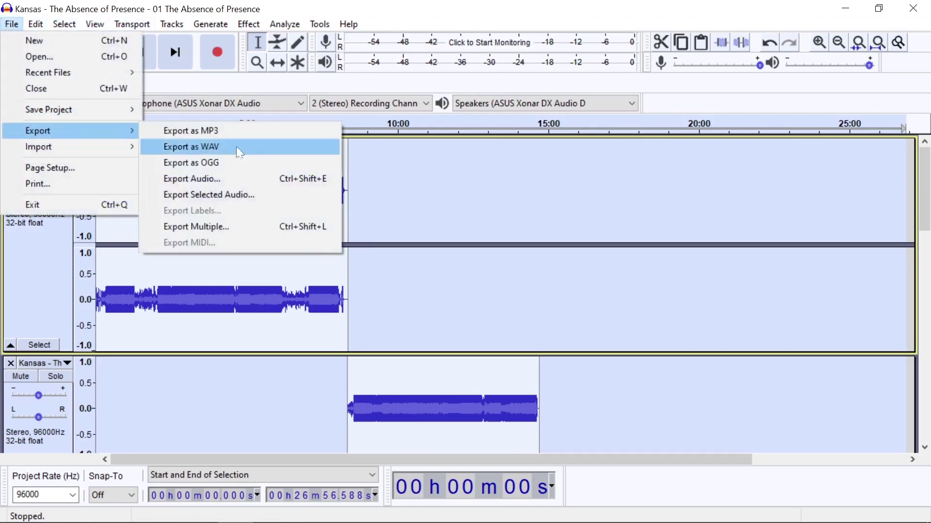
{"action": "left_click", "coordinate": [255, 194]}
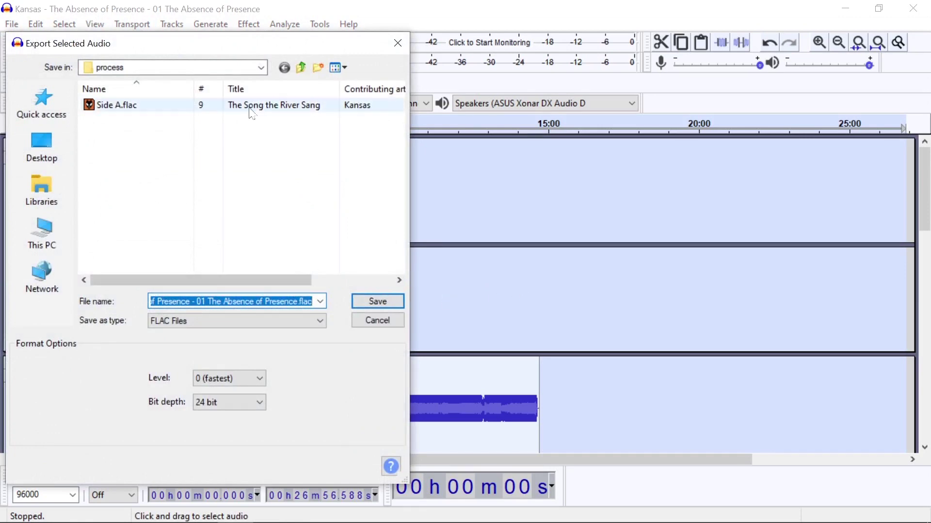
{"action": "left_click", "coordinate": [145, 109]}
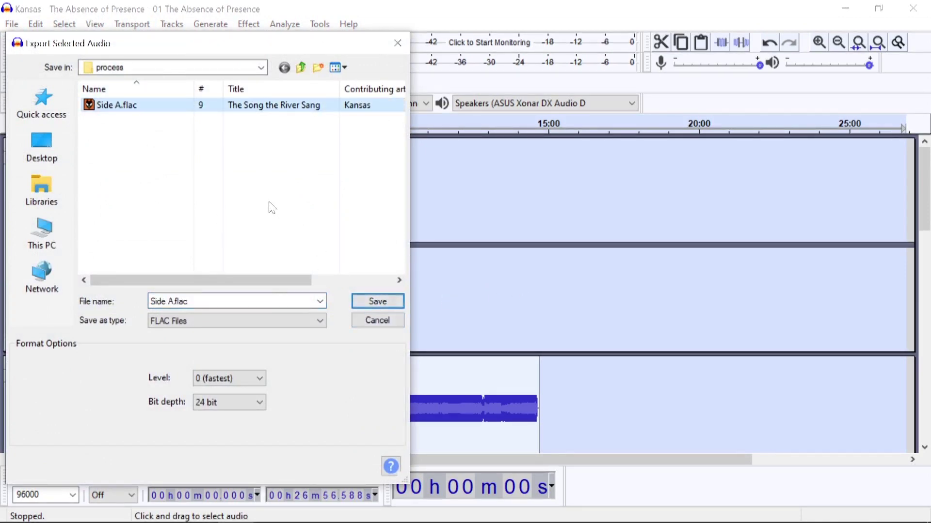
{"action": "left_click", "coordinate": [371, 303]}
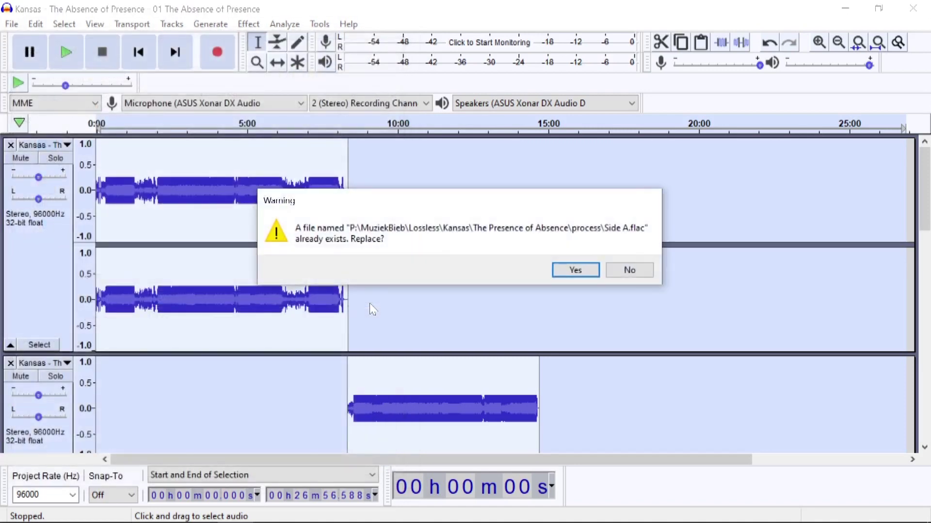
{"action": "left_click", "coordinate": [568, 274]}
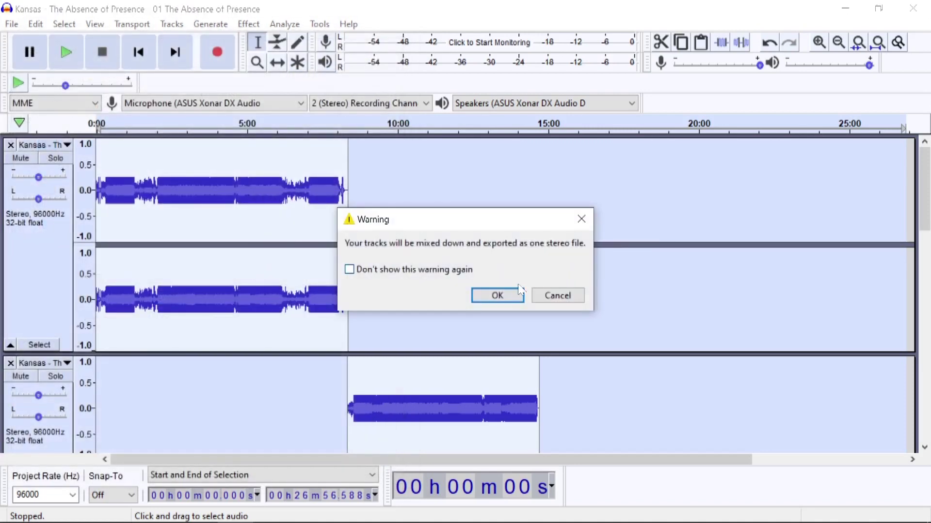
{"action": "left_click", "coordinate": [509, 297]}
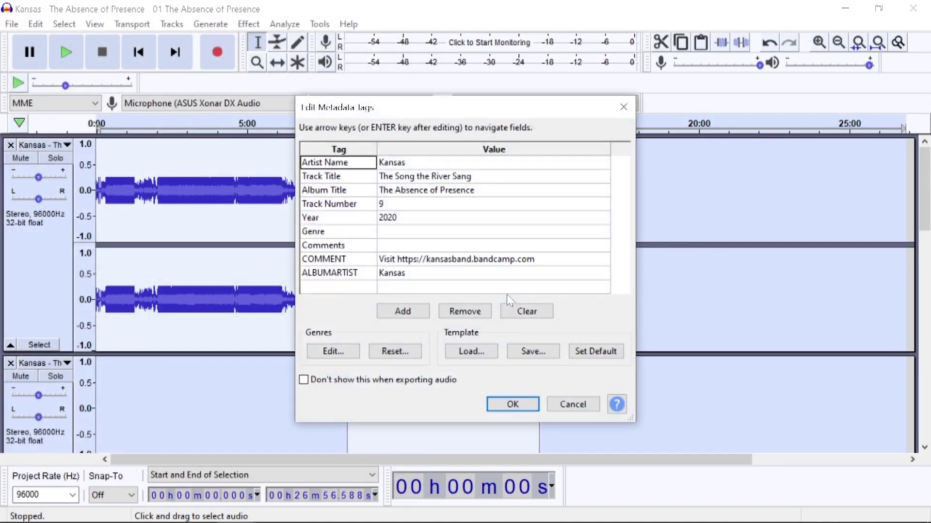
{"action": "left_click", "coordinate": [532, 402]}
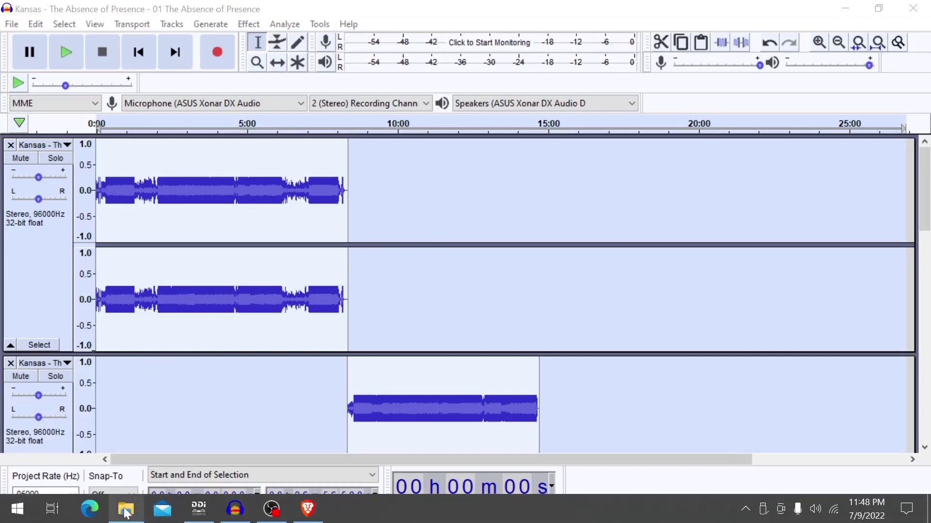
Step: Test-play the exported Side A.flac from the process folder in foobar2000, then stop and close it
{"action": "left_click", "coordinate": [125, 510]}
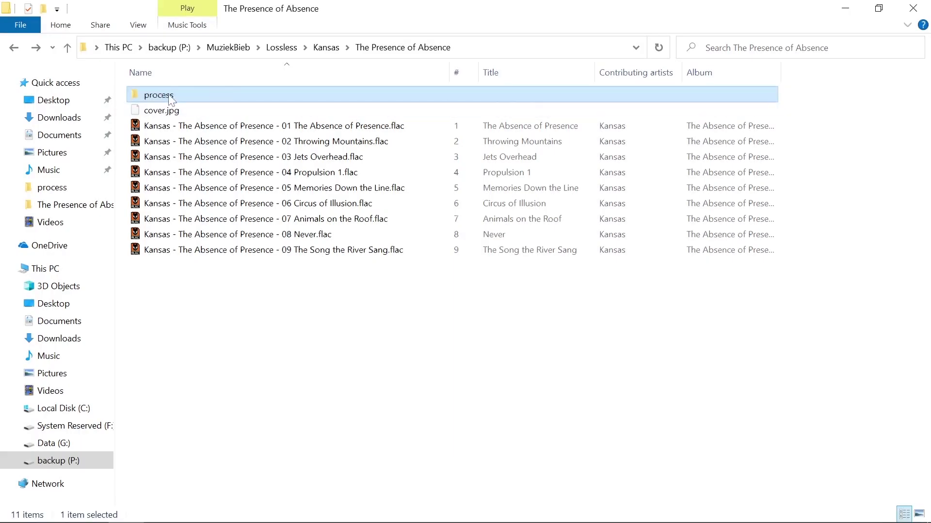
{"action": "double_click", "coordinate": [204, 95]}
{"action": "double_click", "coordinate": [191, 95]}
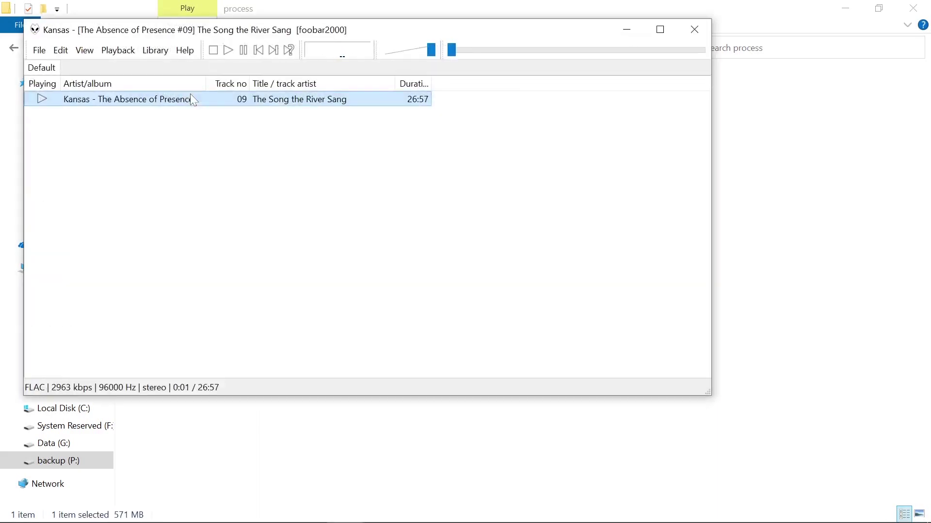
{"action": "left_click", "coordinate": [214, 50]}
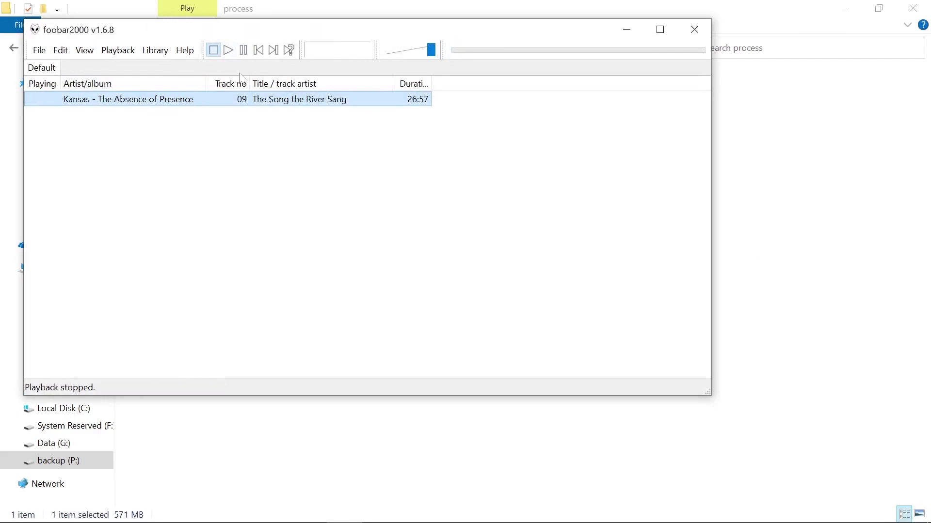
{"action": "left_click", "coordinate": [702, 29]}
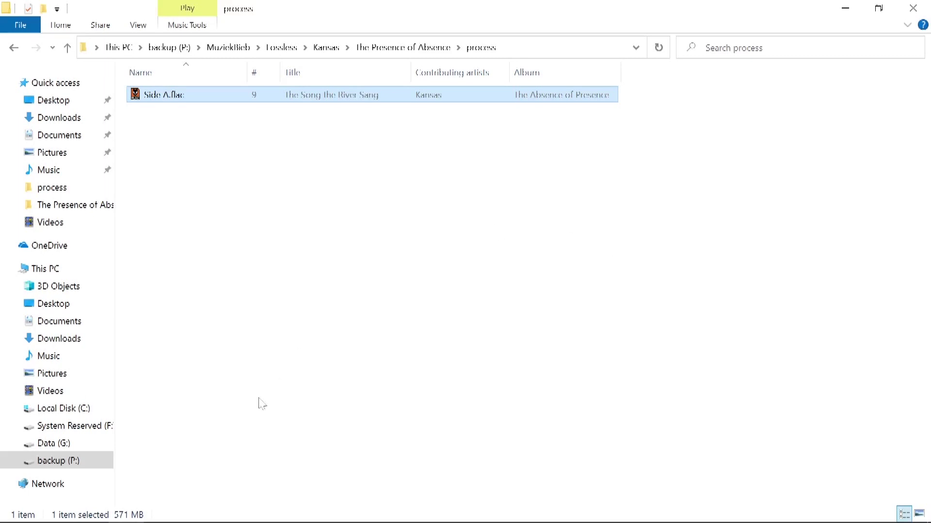
Step: Load the new Side A.flac into DDi Codec and switch it to Type-B NR encoding
{"action": "mouse_move", "coordinate": [189, 522]}
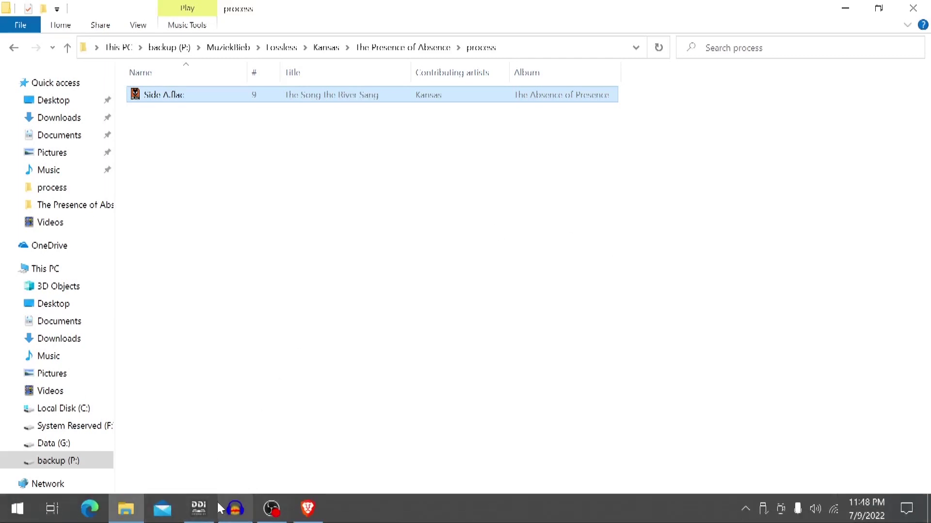
{"action": "left_click", "coordinate": [199, 509]}
{"action": "left_click_drag", "start_coordinate": [212, 100], "coordinate": [504, 160]}
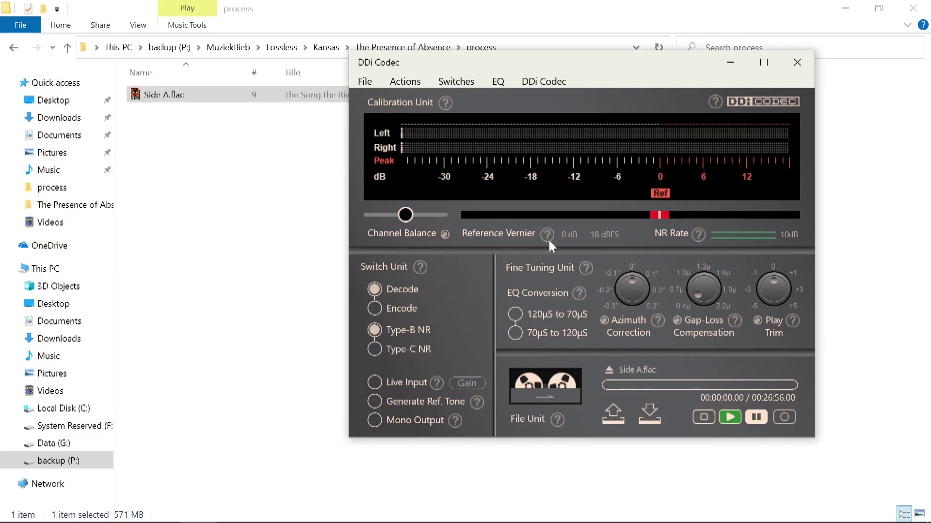
{"action": "key", "text": "alt"}
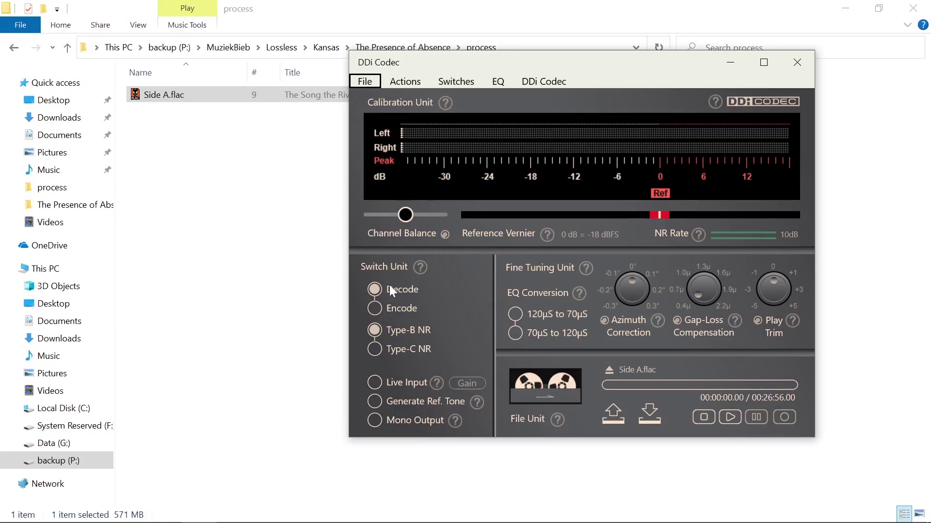
{"action": "left_click", "coordinate": [375, 308]}
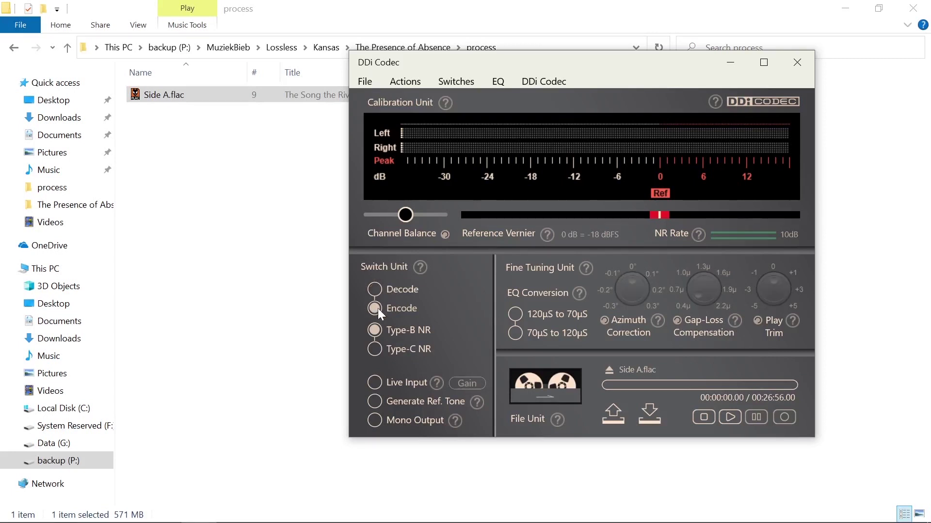
Step: Read the EQ Conversion help table covering the 120µS to 70µS option, then close it
{"action": "left_click", "coordinate": [580, 294]}
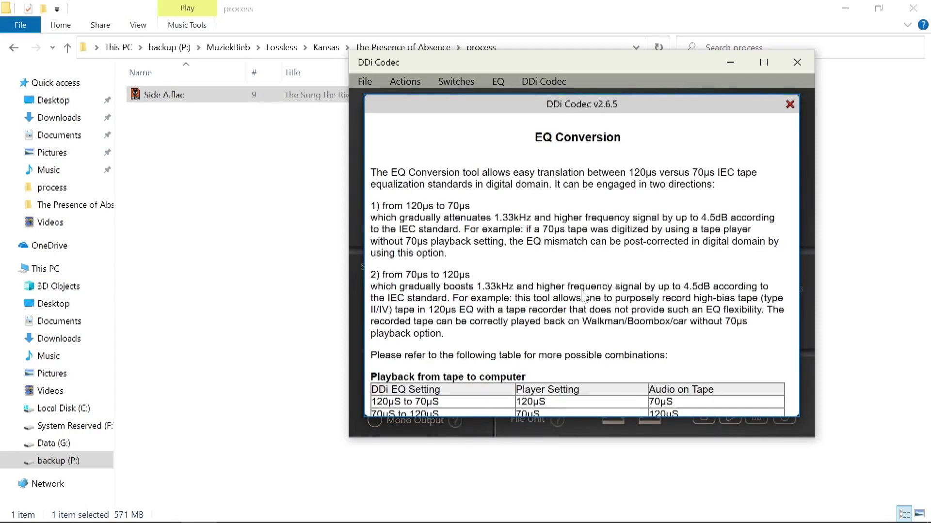
{"action": "scroll", "coordinate": [582, 297], "scroll_direction": "down", "scroll_amount": 5}
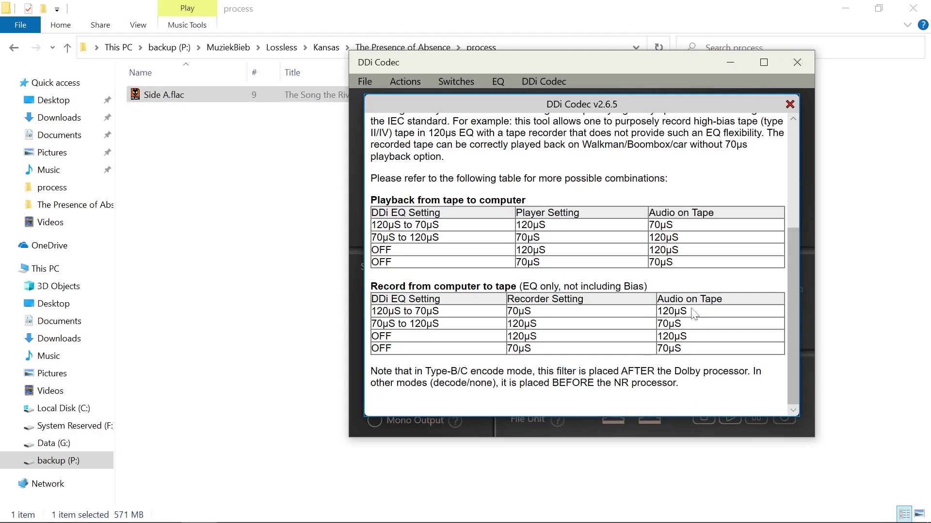
{"action": "left_click", "coordinate": [790, 105]}
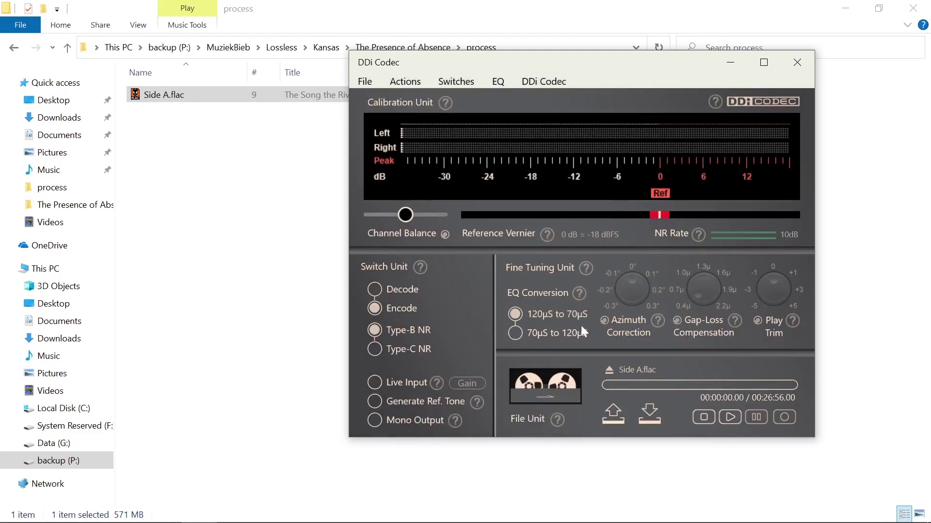
{"action": "key", "text": "alt"}
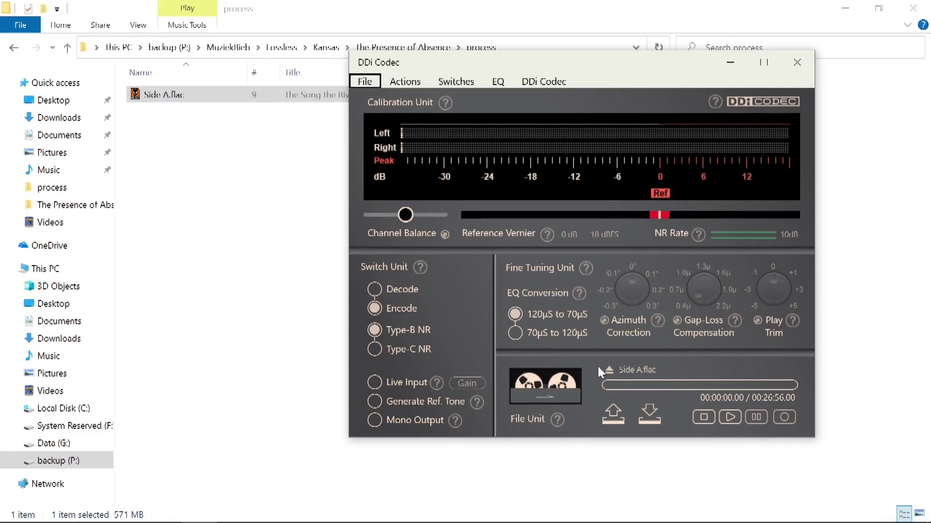
{"action": "left_click", "coordinate": [730, 417]}
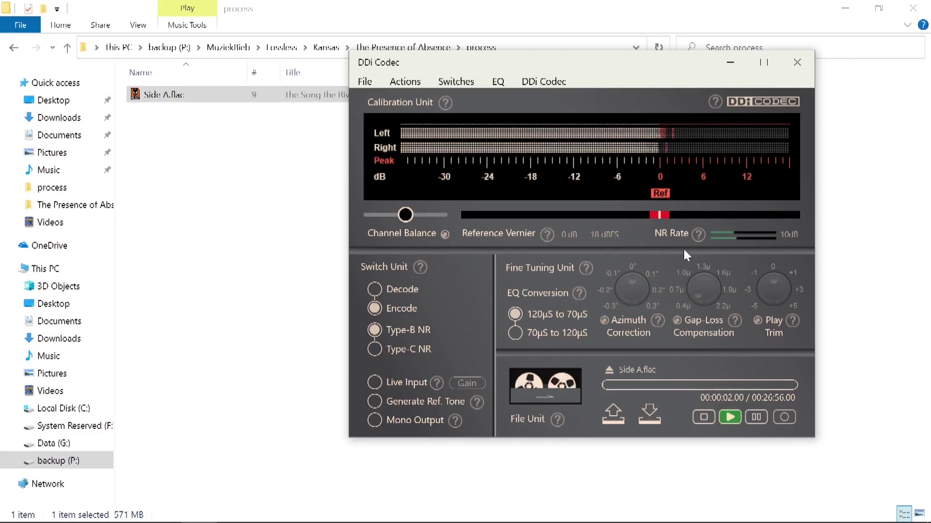
Step: Seek the Side A.flac preview to about 3:20 and pause it at 00:03:25
{"action": "left_click", "coordinate": [626, 384]}
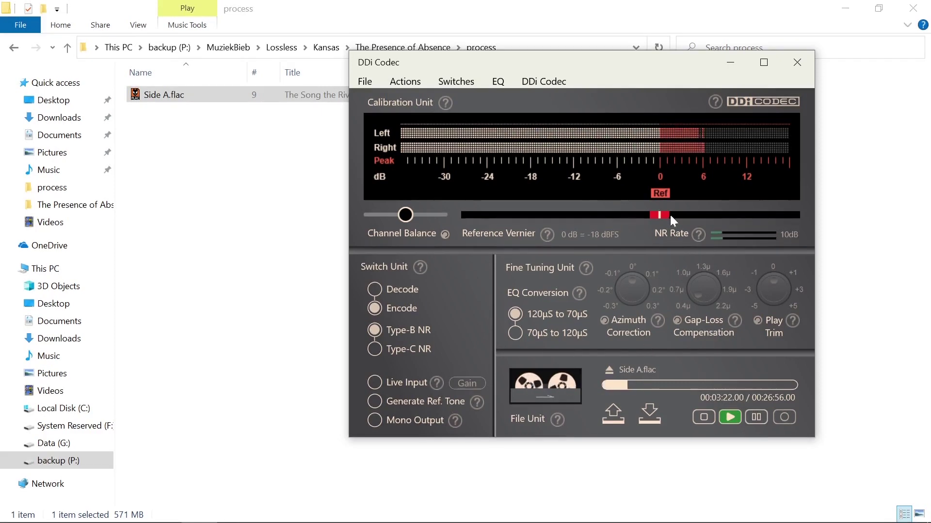
{"action": "left_click", "coordinate": [755, 416]}
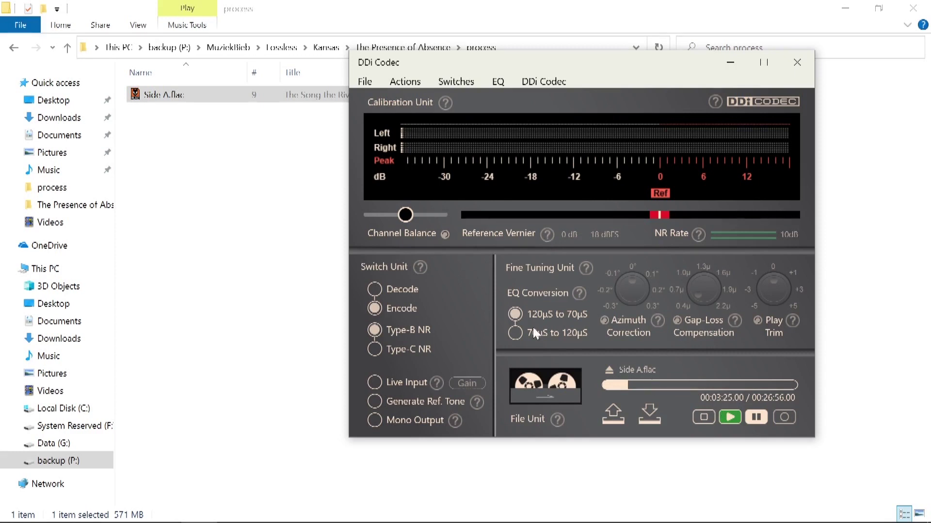
{"action": "key", "text": "alt"}
Step: Adjust the Reference Vernier to -14.7 dBFS, then resume the preview and pause at 00:03:33
{"action": "left_click_drag", "start_coordinate": [662, 213], "coordinate": [685, 212]}
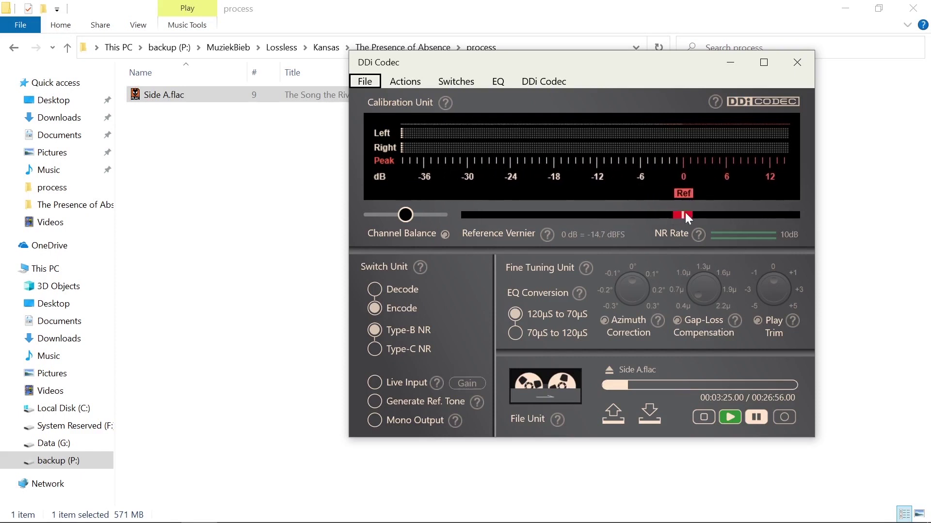
{"action": "key", "text": "alt"}
{"action": "left_click", "coordinate": [728, 416]}
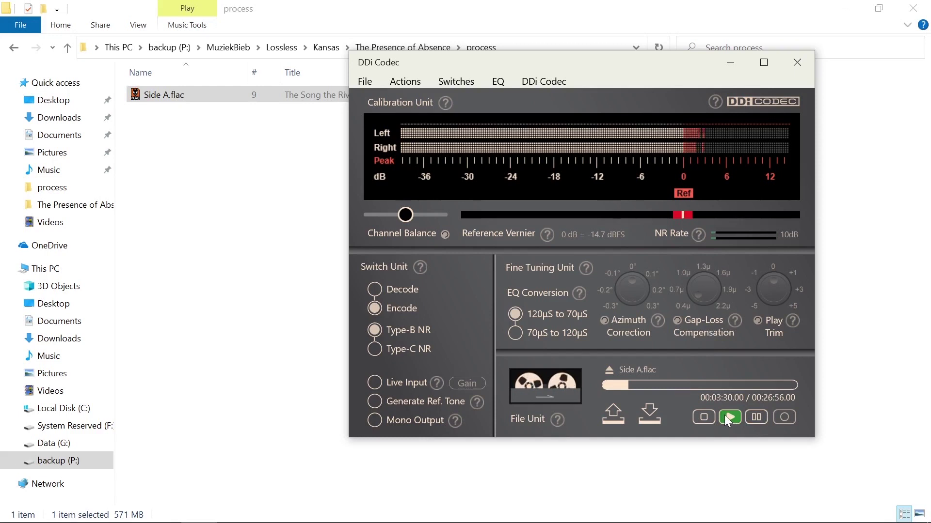
{"action": "left_click", "coordinate": [752, 419]}
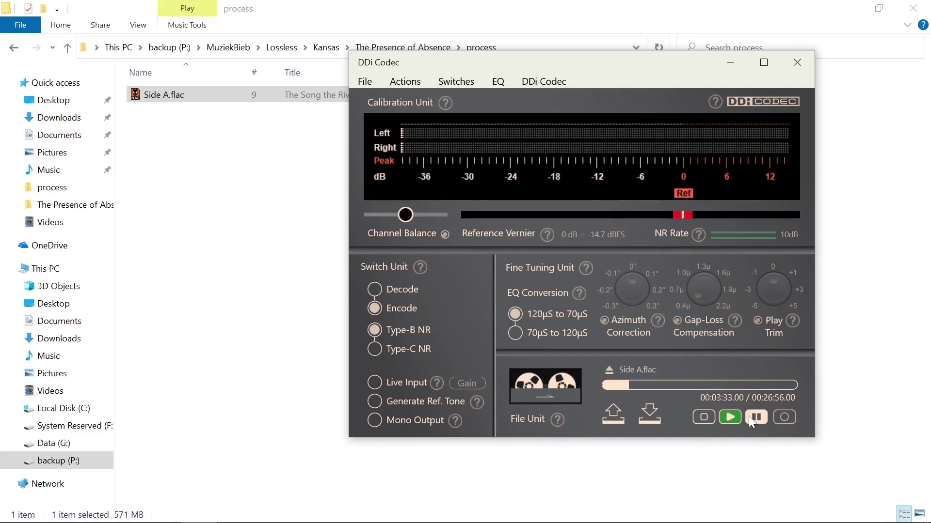
Step: Save the encoded audio under the name 'Side A_encoded.flac' in the process folder
{"action": "left_click", "coordinate": [652, 414]}
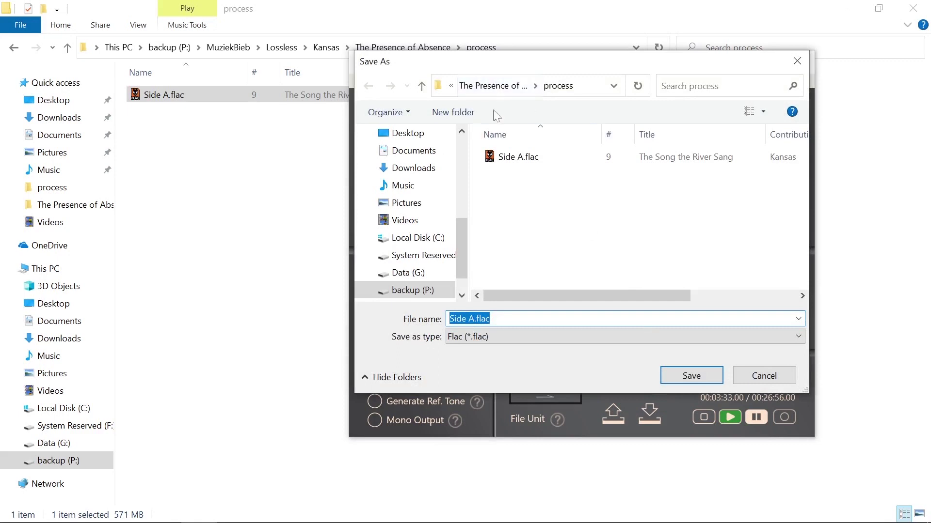
{"action": "left_click", "coordinate": [482, 319]}
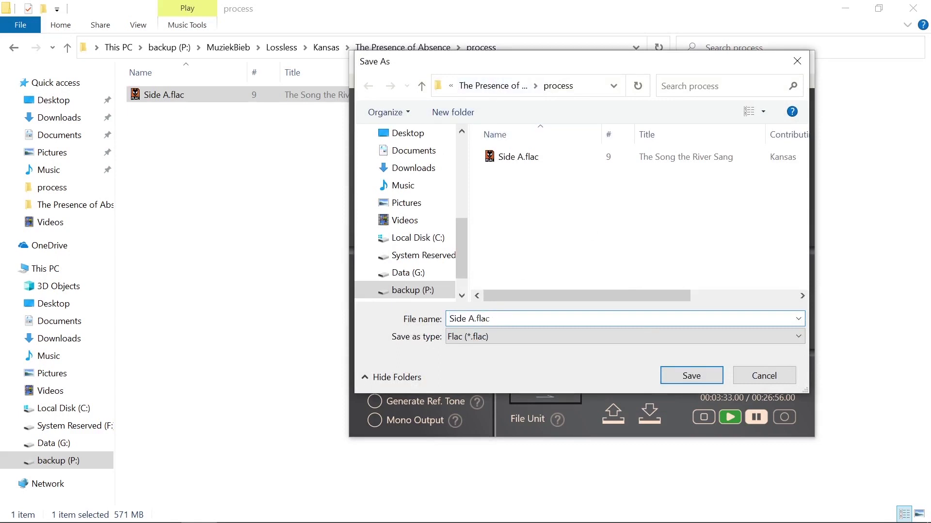
{"action": "type", "text": "_encod"}
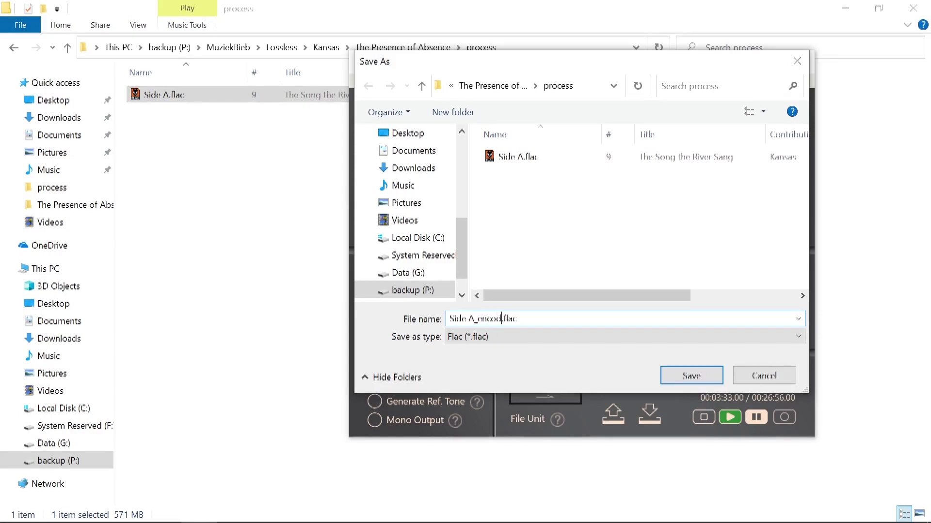
{"action": "type", "text": "ed"}
{"action": "left_click", "coordinate": [685, 380]}
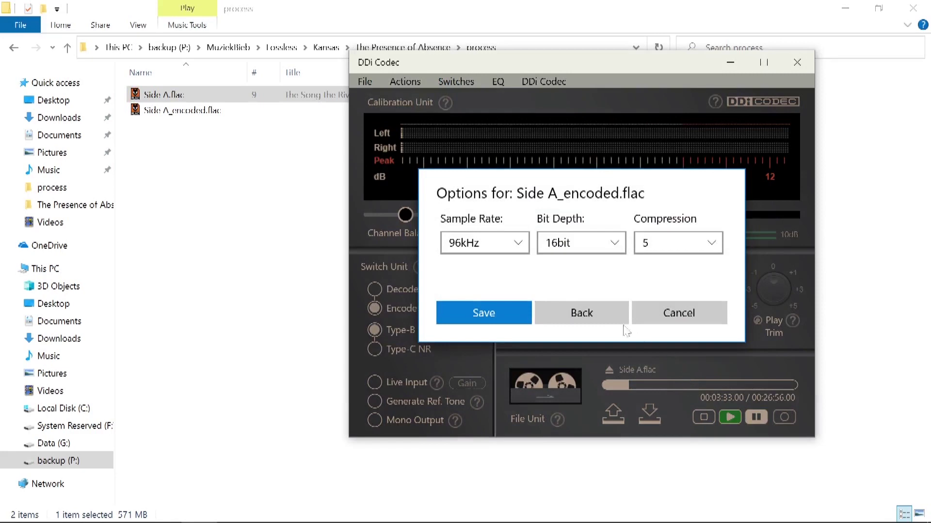
Step: Write the FLAC with 44.1kHz sample rate, 24bit depth and compression level 5
{"action": "left_click", "coordinate": [503, 247]}
{"action": "left_click", "coordinate": [497, 173]}
{"action": "left_click", "coordinate": [601, 250]}
{"action": "left_click", "coordinate": [589, 266]}
{"action": "left_click", "coordinate": [653, 245]}
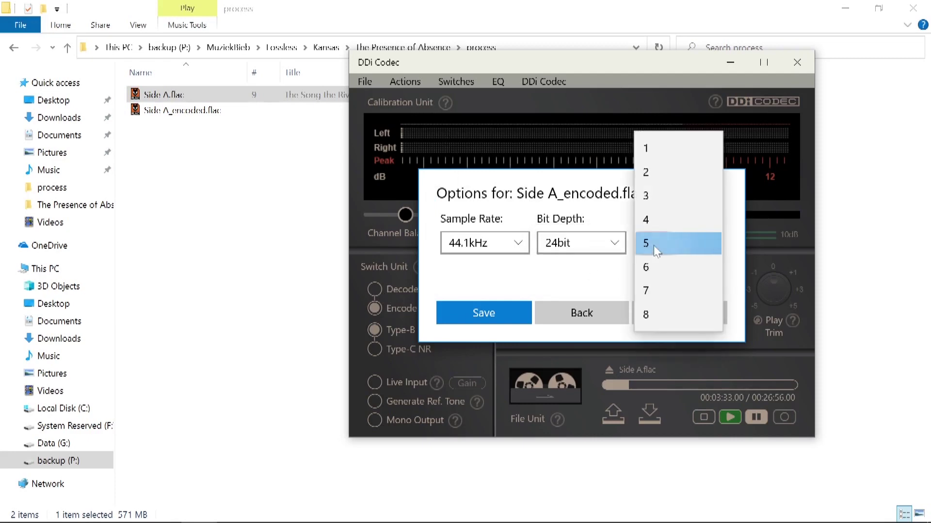
{"action": "left_click", "coordinate": [653, 245]}
{"action": "left_click", "coordinate": [499, 313]}
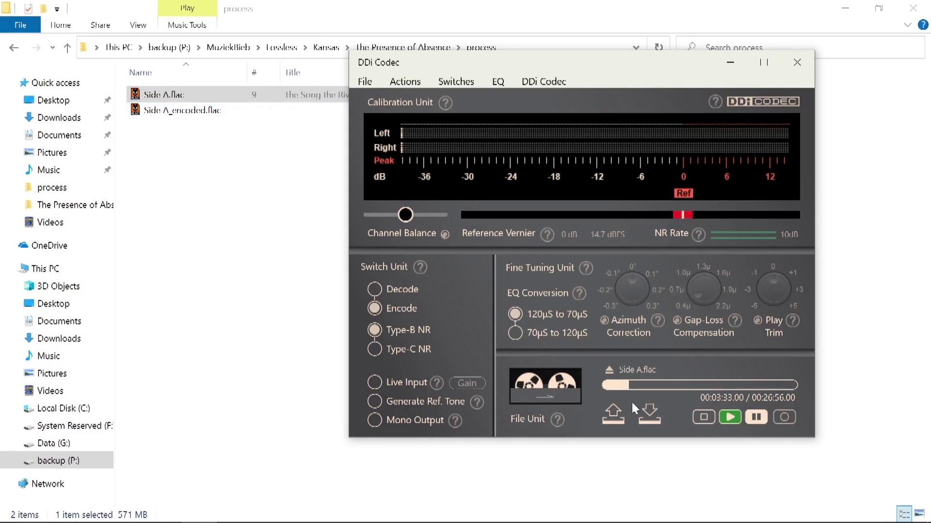
Step: Eject Side A.flac, record about 16 seconds of reference tone, then switch the generator off
{"action": "left_click", "coordinate": [613, 370]}
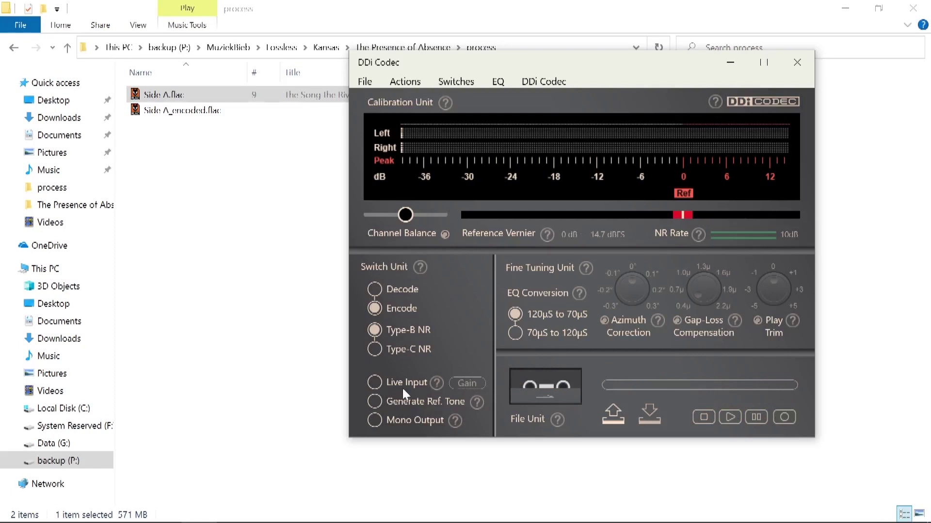
{"action": "left_click", "coordinate": [375, 402]}
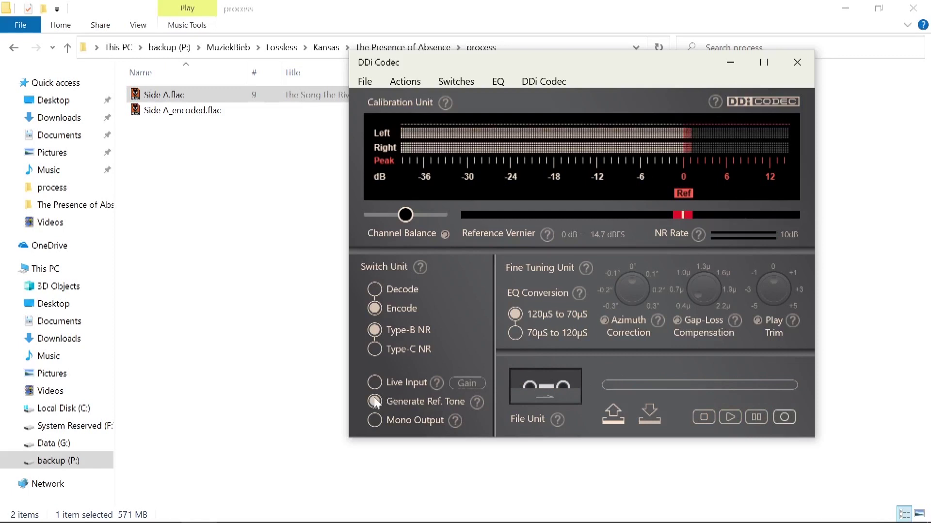
{"action": "left_click", "coordinate": [777, 417]}
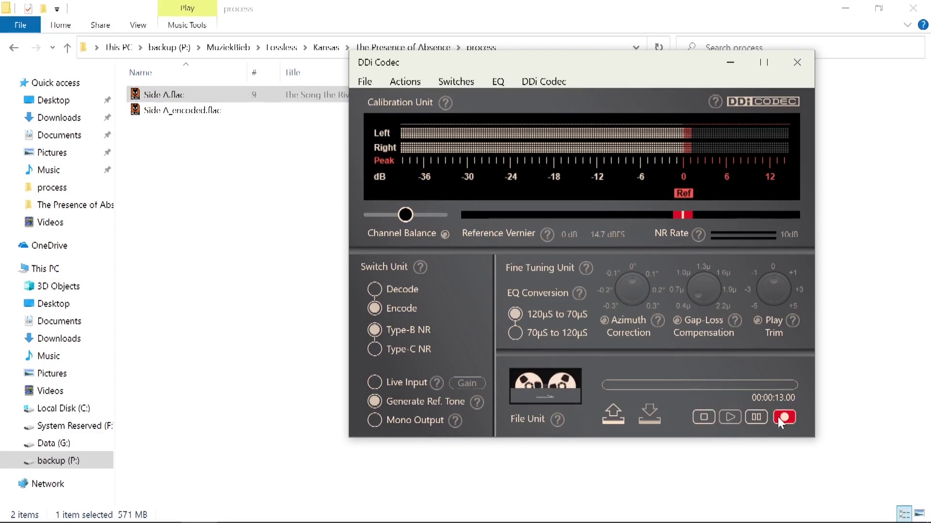
{"action": "left_click", "coordinate": [702, 416]}
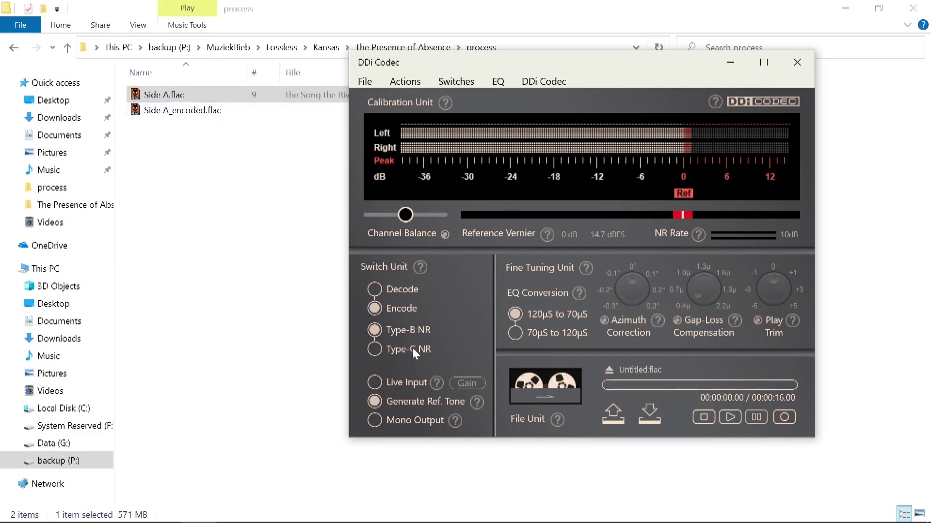
{"action": "left_click", "coordinate": [391, 402]}
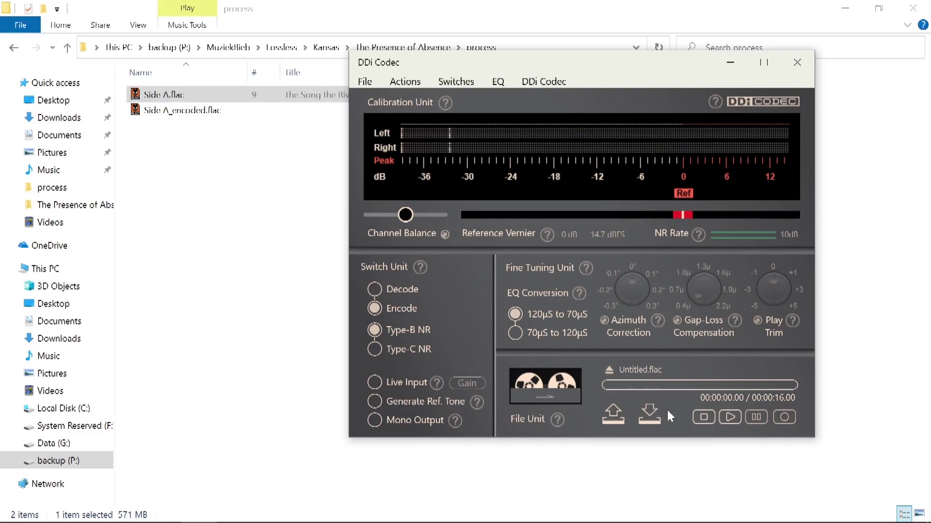
Step: Save the recorded tone as 'Dolby Level' WAV, keeping 44.1kHz and 16bit
{"action": "left_click", "coordinate": [650, 415]}
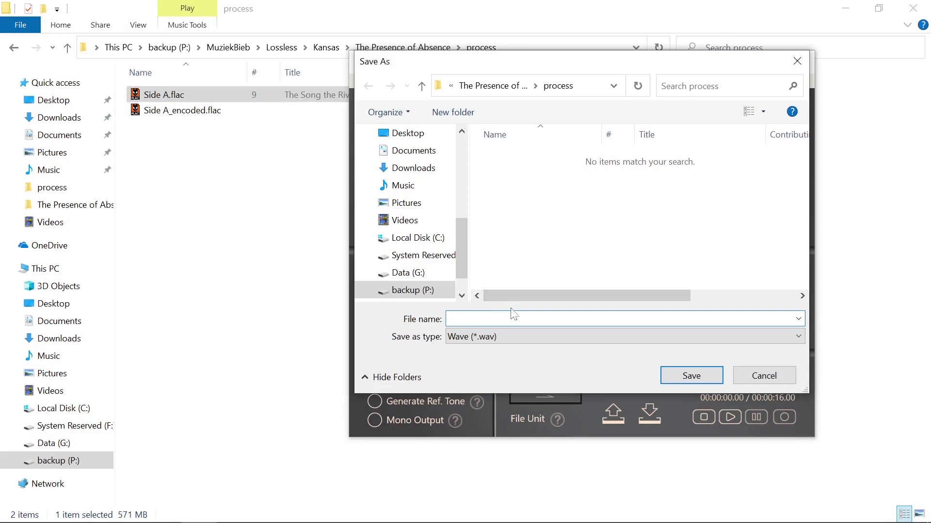
{"action": "type", "text": "Dolby Level"}
{"action": "left_click", "coordinate": [696, 374]}
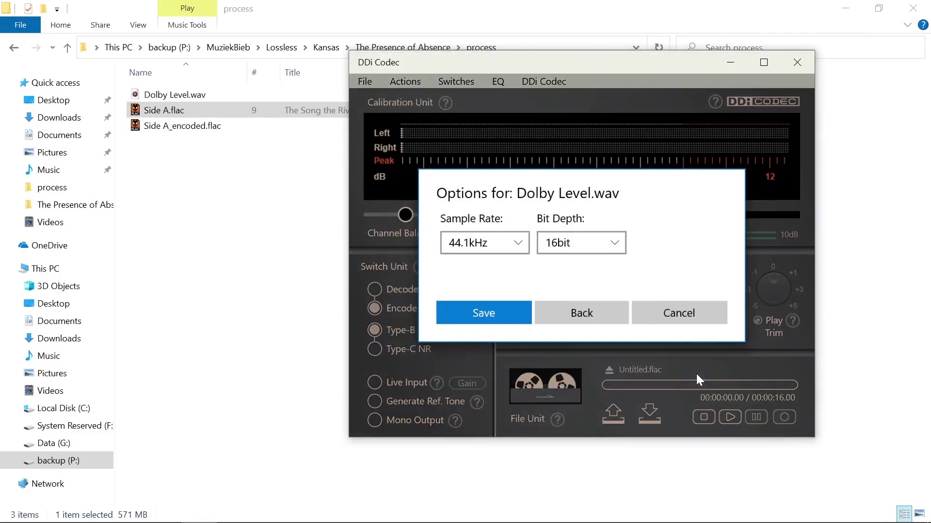
{"action": "left_click", "coordinate": [479, 313]}
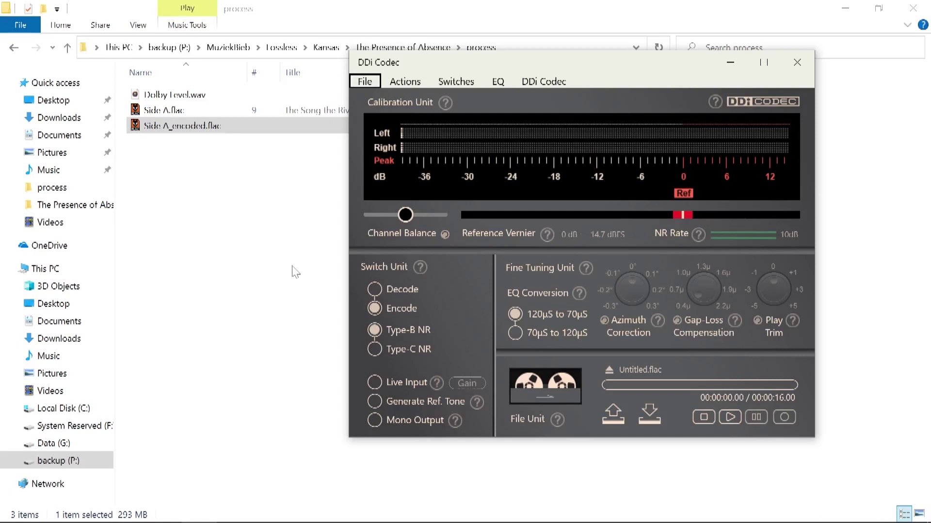
{"action": "left_click", "coordinate": [178, 128]}
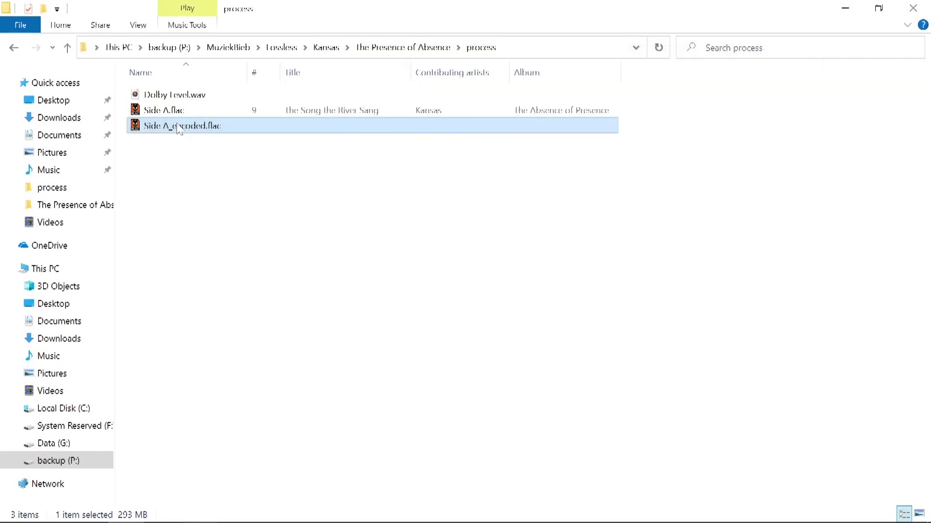
{"action": "left_click", "coordinate": [178, 96]}
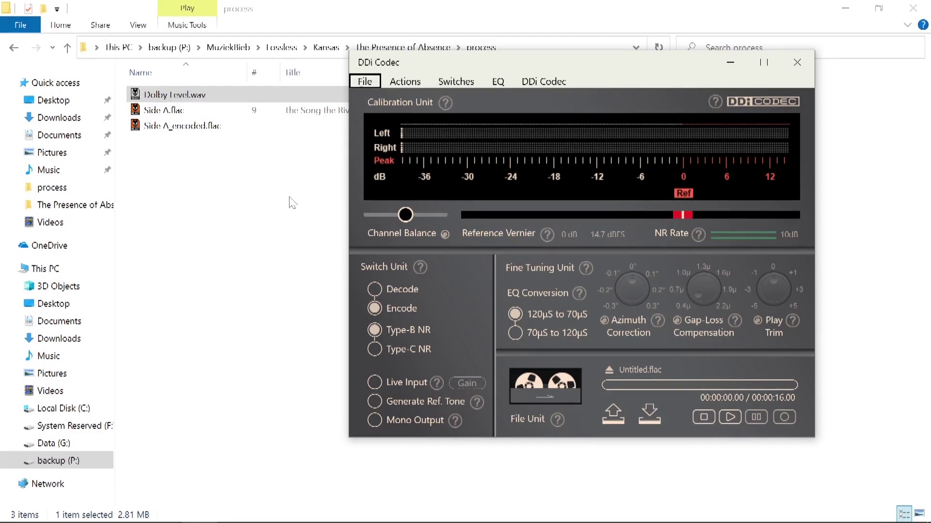
{"action": "right_click", "coordinate": [187, 99]}
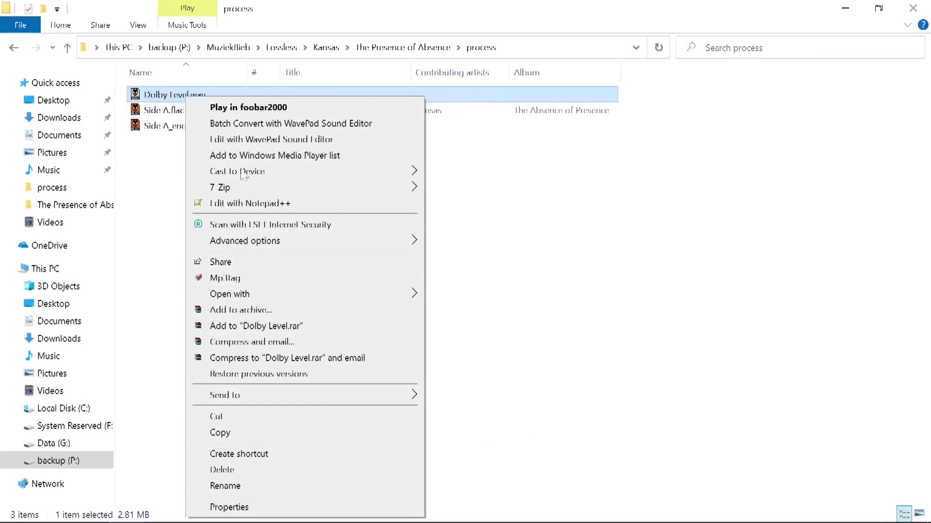
Step: Play Dolby Level.wav in foobar2000 and check the info tip for Side A_encoded.flac
{"action": "left_click", "coordinate": [246, 111]}
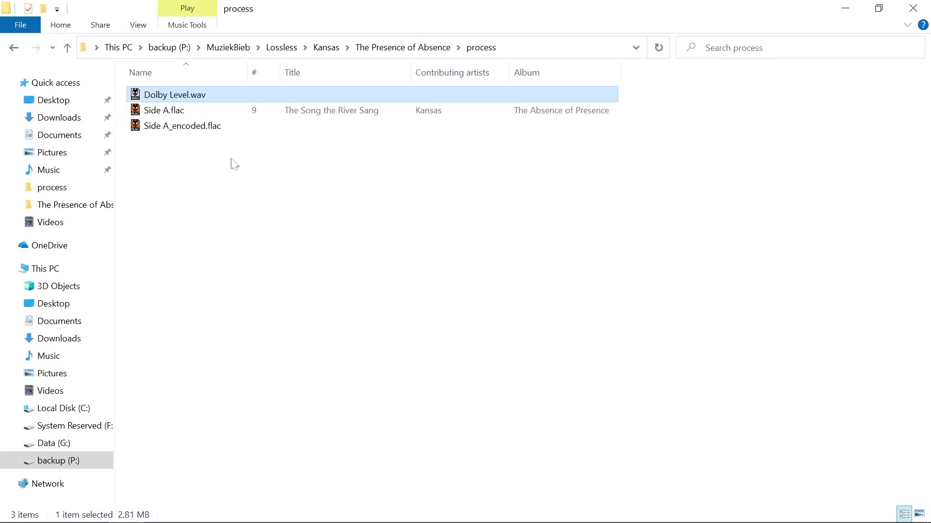
{"action": "mouse_move", "coordinate": [194, 128]}
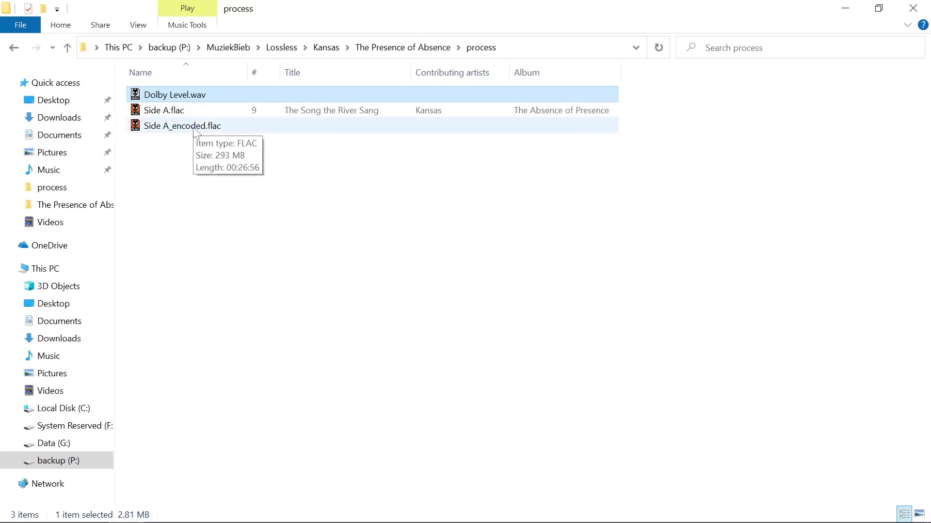